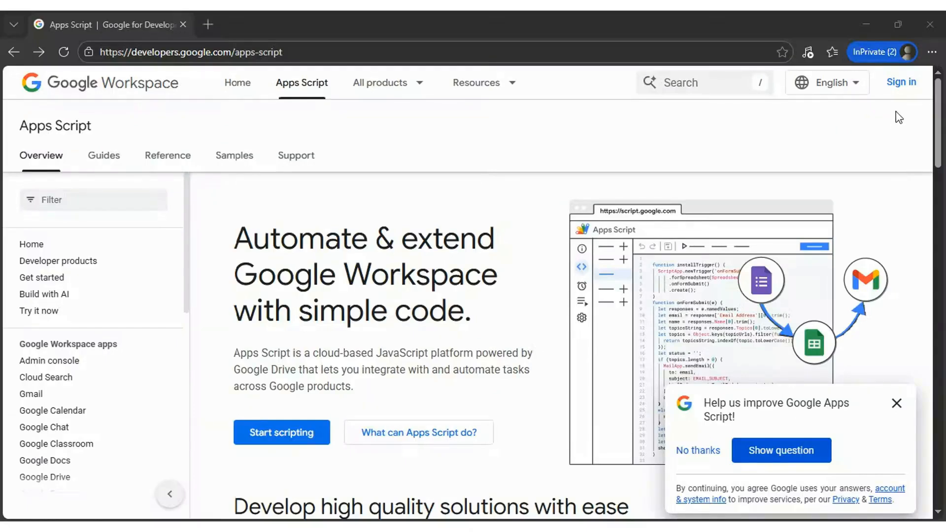
Sign in to Google Accounts with the store's backup email address, fixing a typo along the way.
click(902, 84)
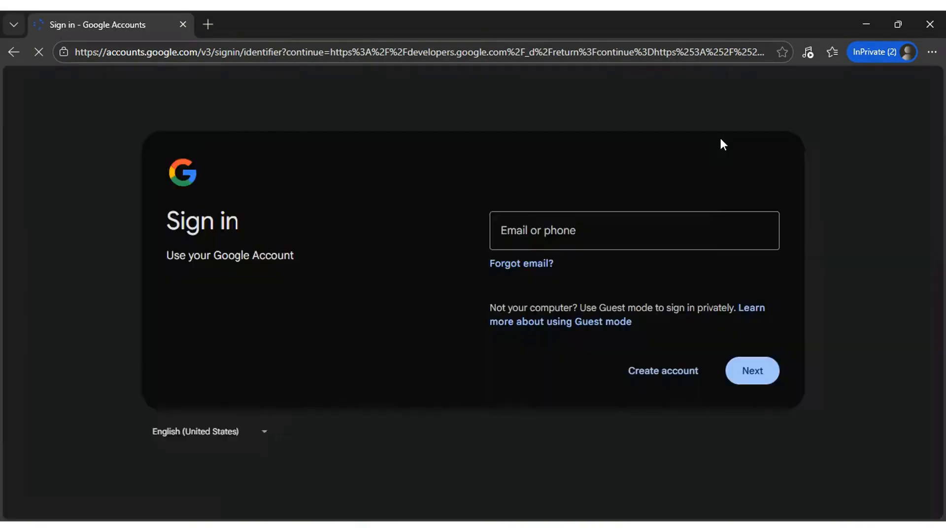
click(544, 233)
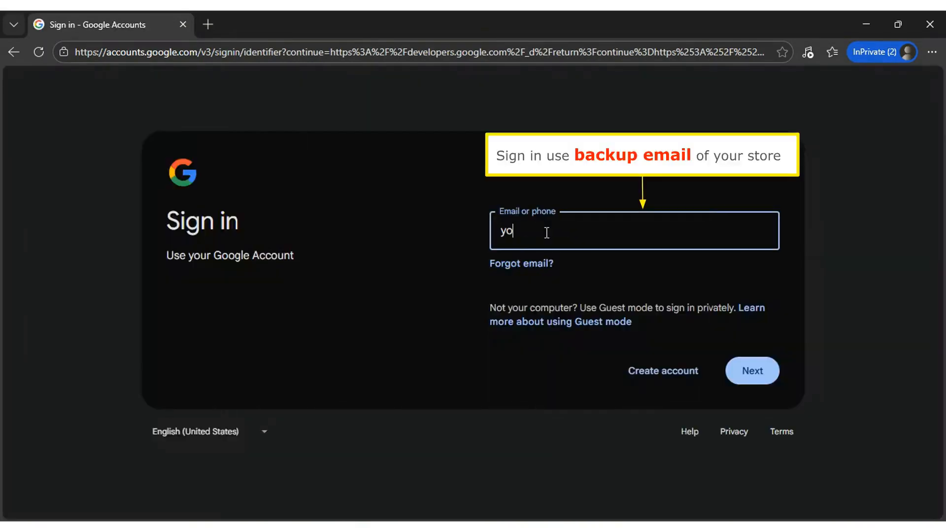
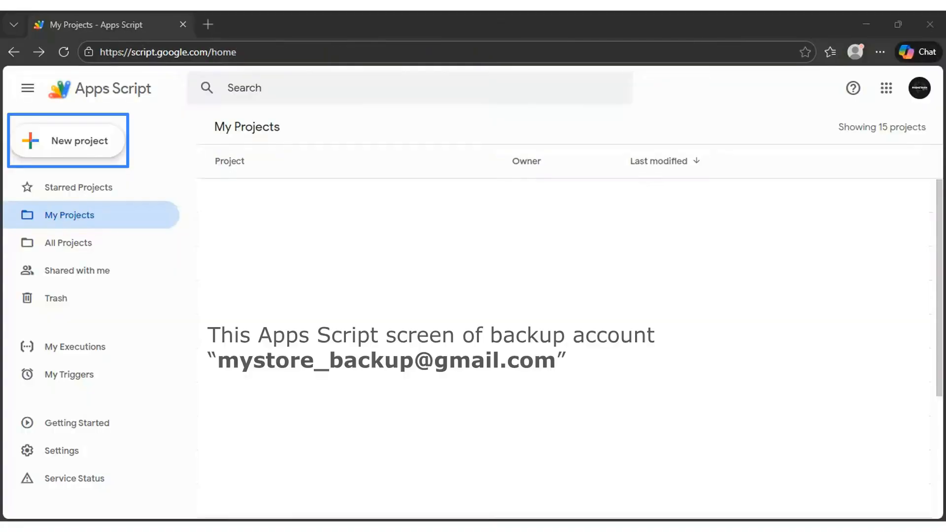
Create a blank script project and rename it 'Expand Quota Email for my store'.
click(111, 153)
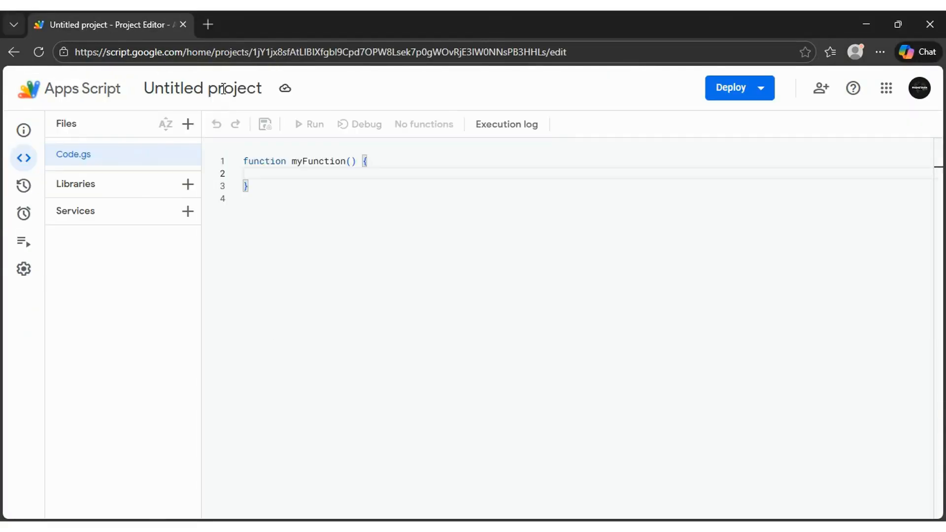
click(332, 247)
click(221, 91)
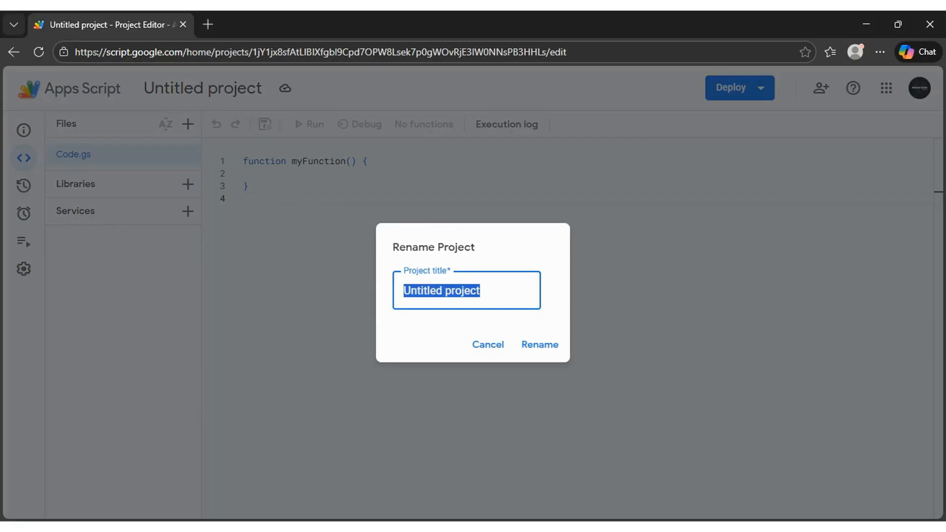
key(alt+Tab)
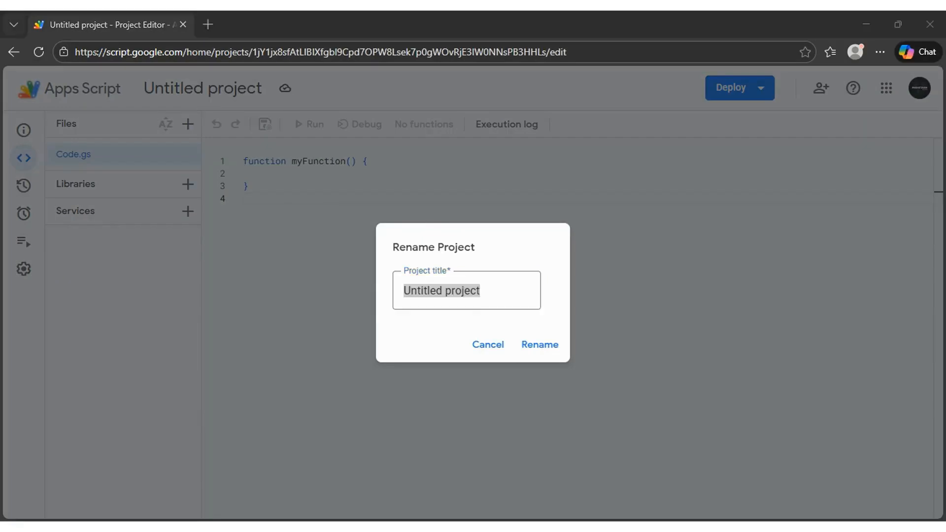
key(alt+Tab)
text(Expand Quota Email)
click(519, 292)
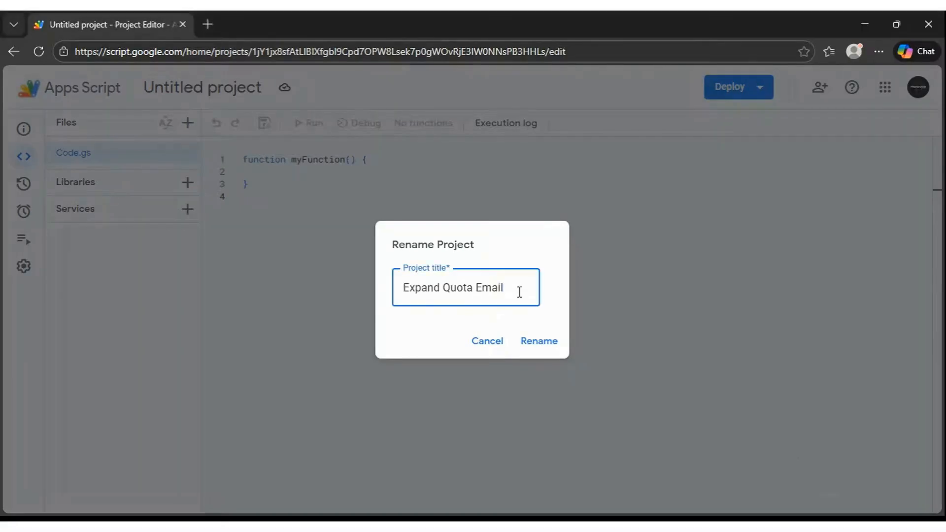
text(for my)
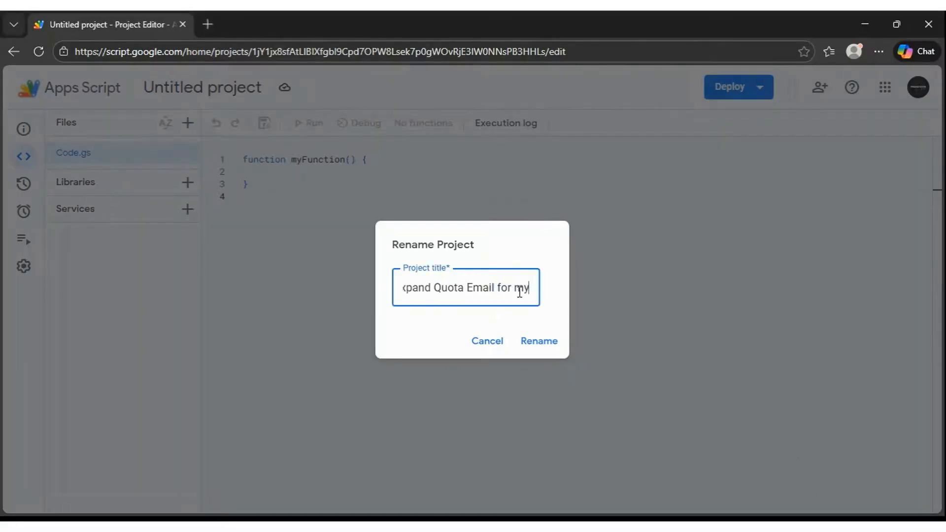
text( store)
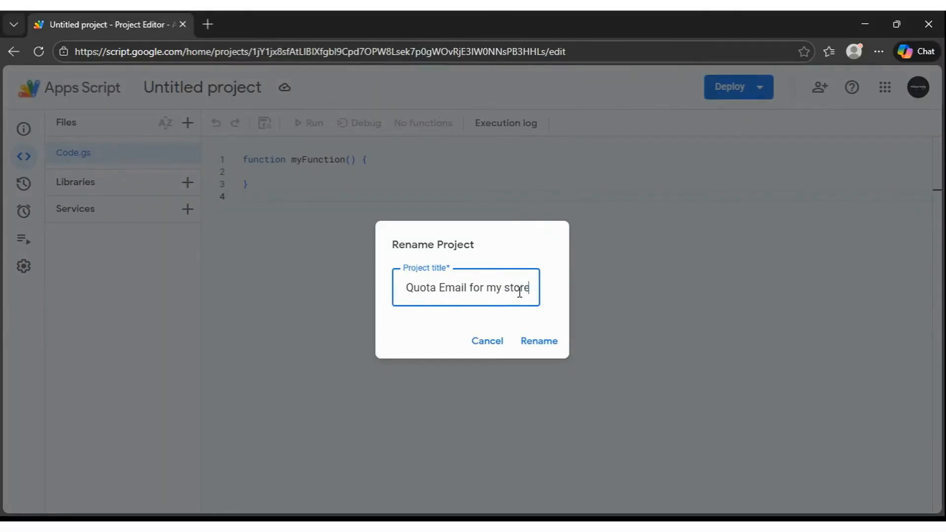
click(547, 342)
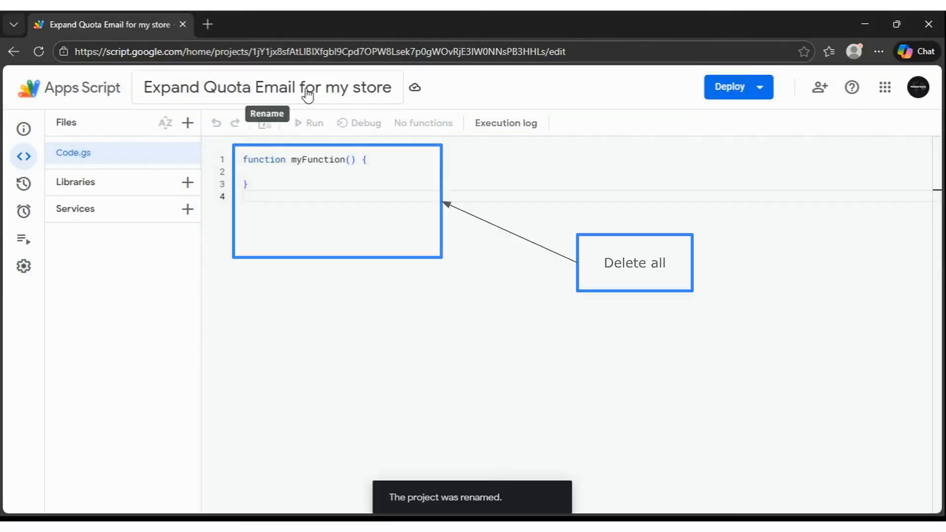
Select and delete all of the default myFunction code in Code.gs.
click(387, 194)
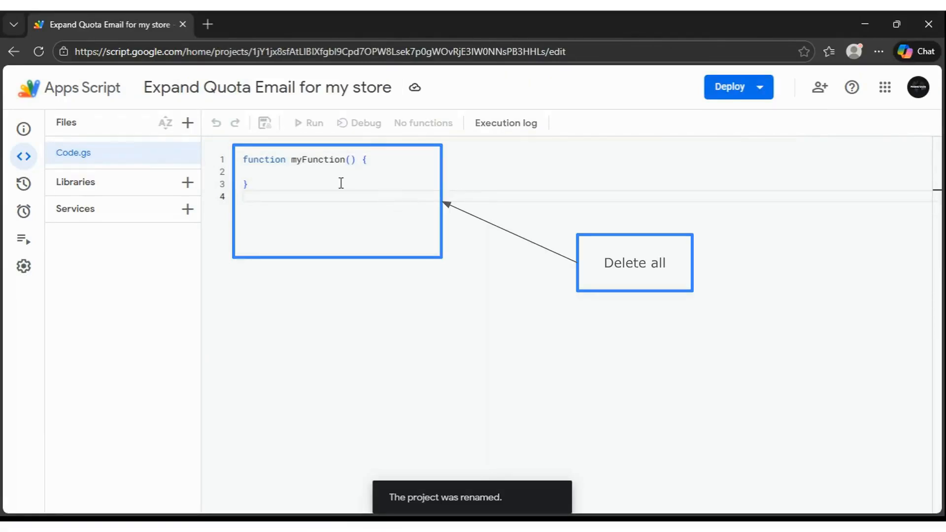
key(ctrl+a)
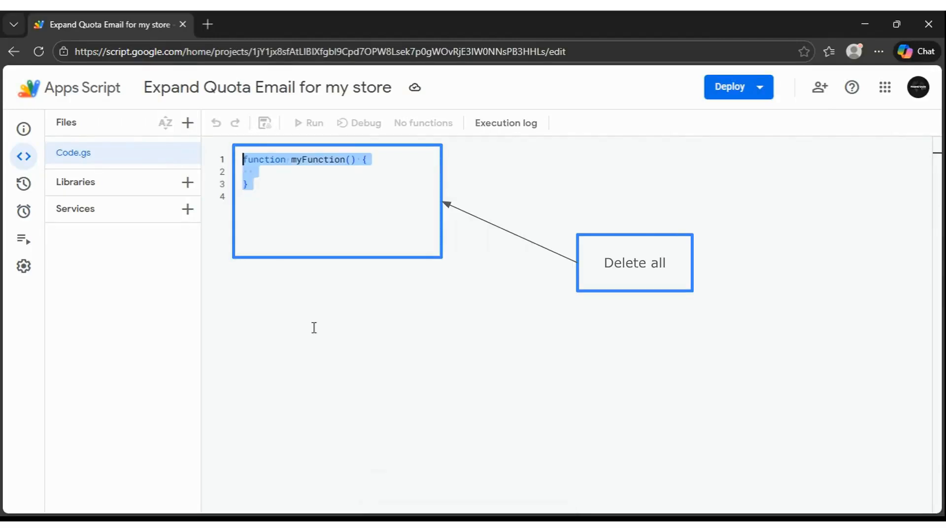
key(Delete)
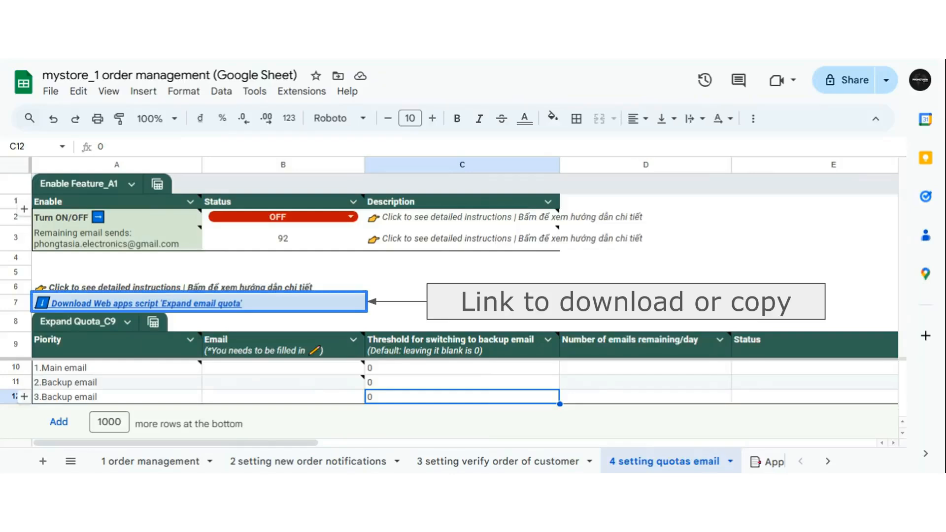
Follow the 'Download Web apps script' link in row 7 to open the template file.
mouse_move(147, 303)
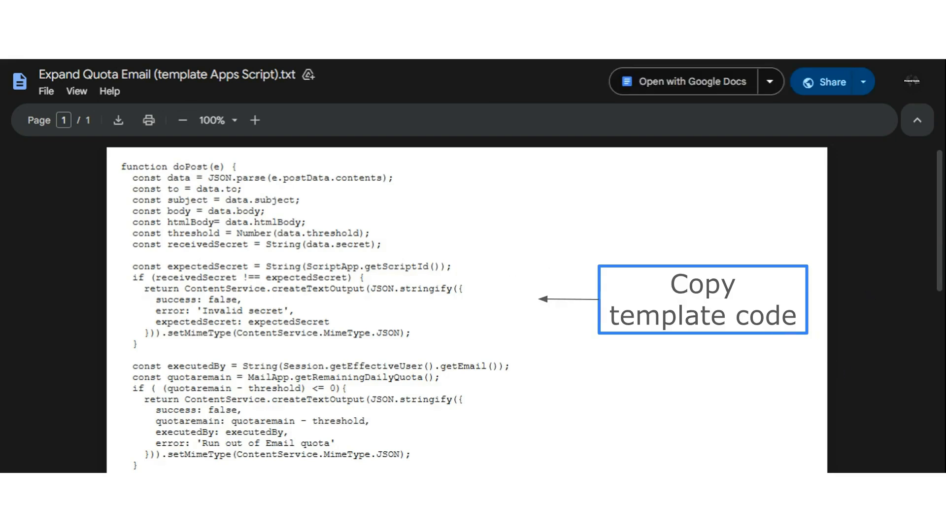
Select all of the Expand Quota Email template script text in the viewer.
key(ctrl+a)
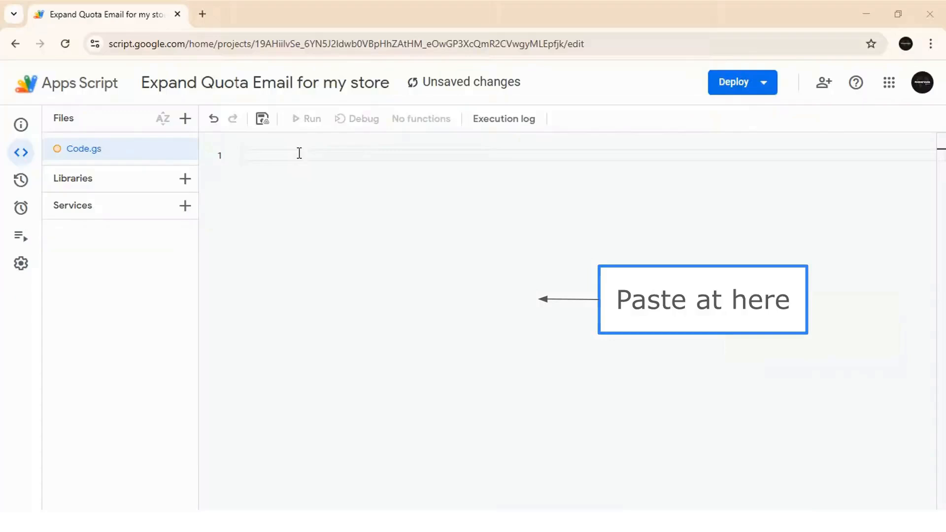
Paste the doPost template code into the empty Code.gs and save the project.
click(299, 153)
key(ctrl+v)
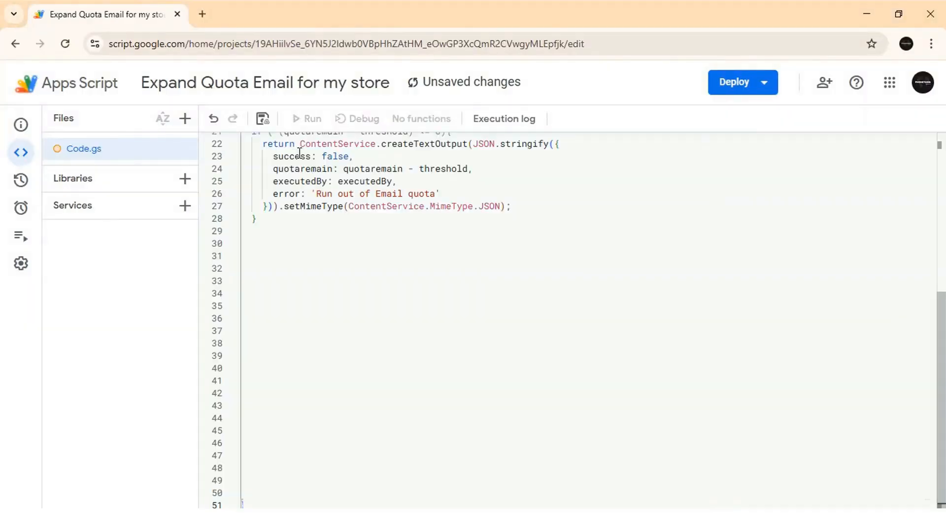
click(263, 122)
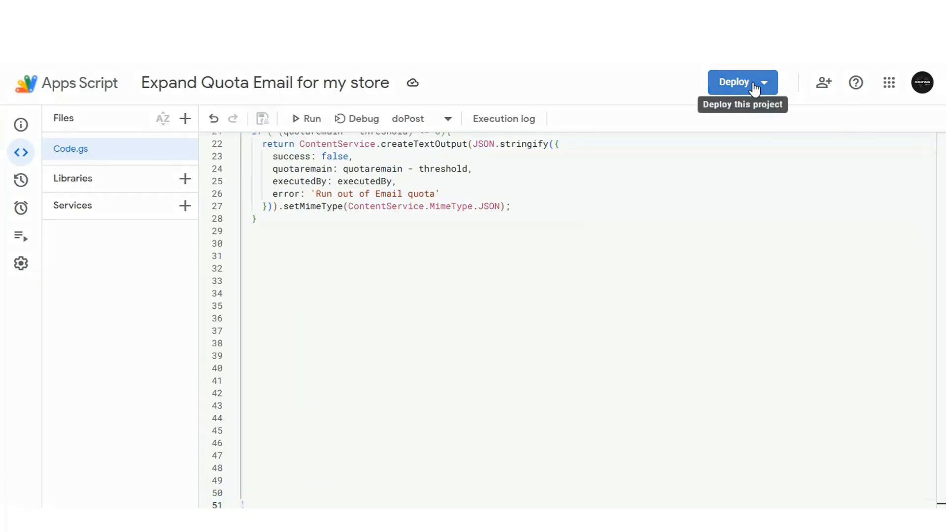
Start a new deployment and set its type to Web app.
click(754, 87)
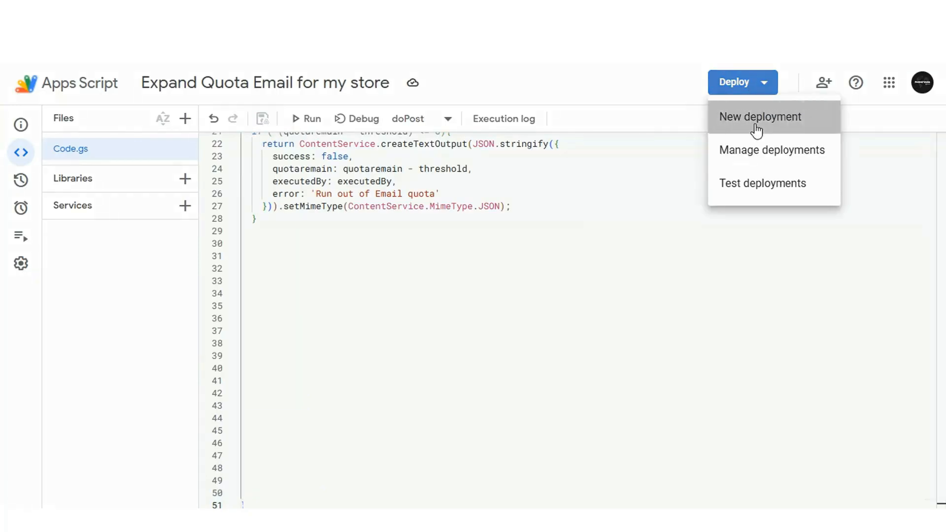
click(757, 129)
click(331, 140)
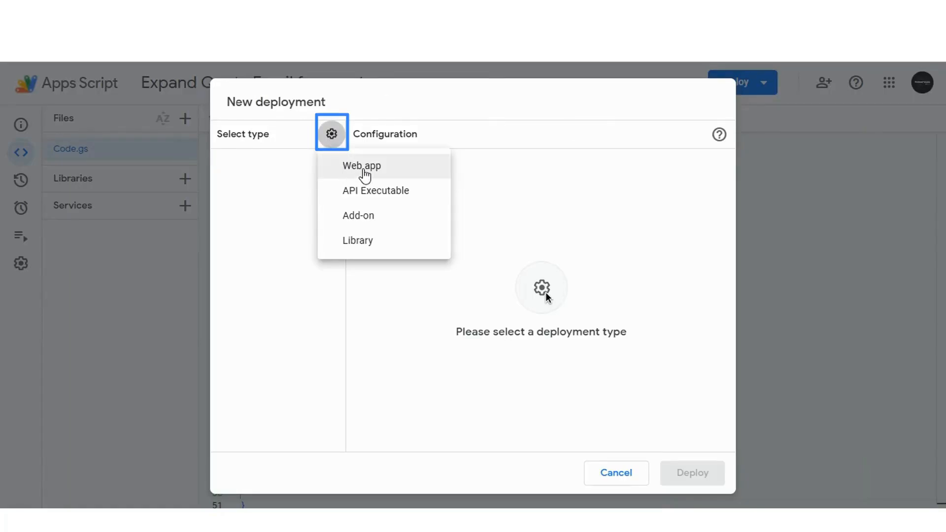
click(363, 173)
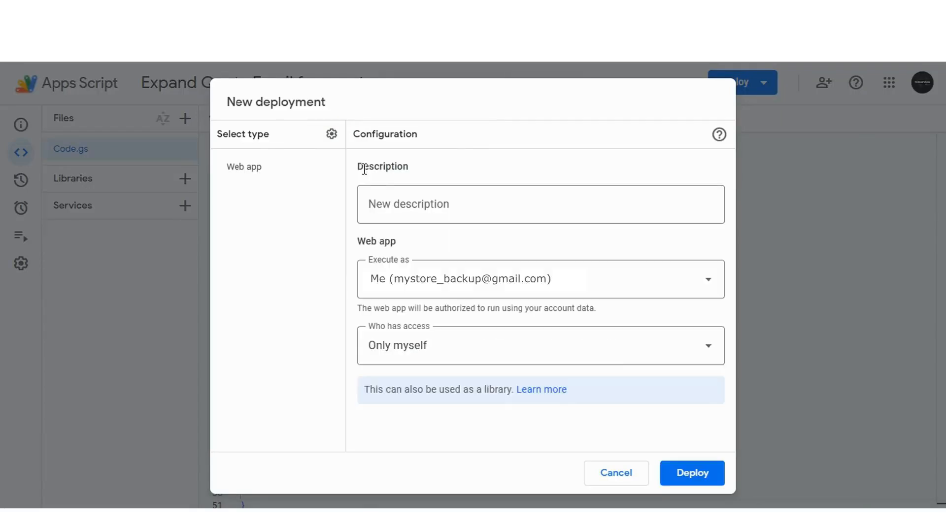
Describe the deployment as 'expand quota email for my store' and deploy it for Anyone.
click(401, 204)
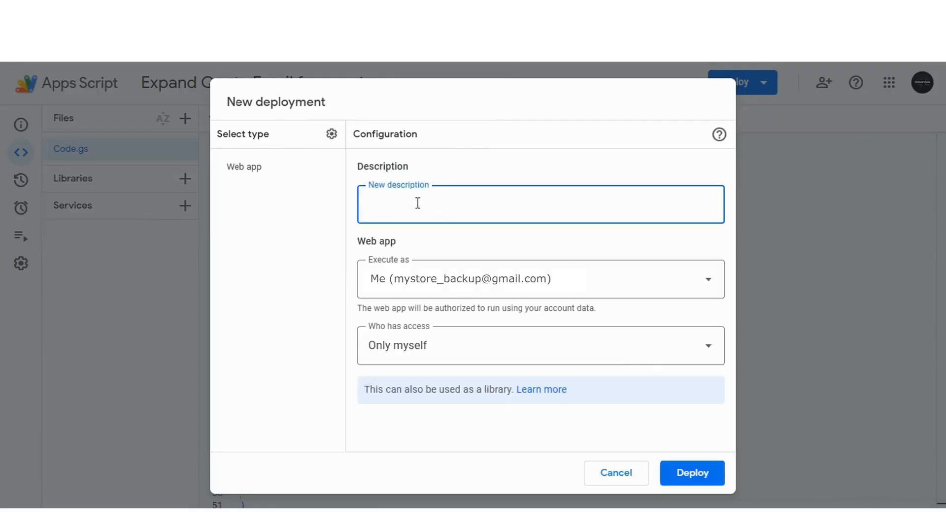
click(365, 169)
click(418, 203)
text(ex)
text(pand quota email for my store)
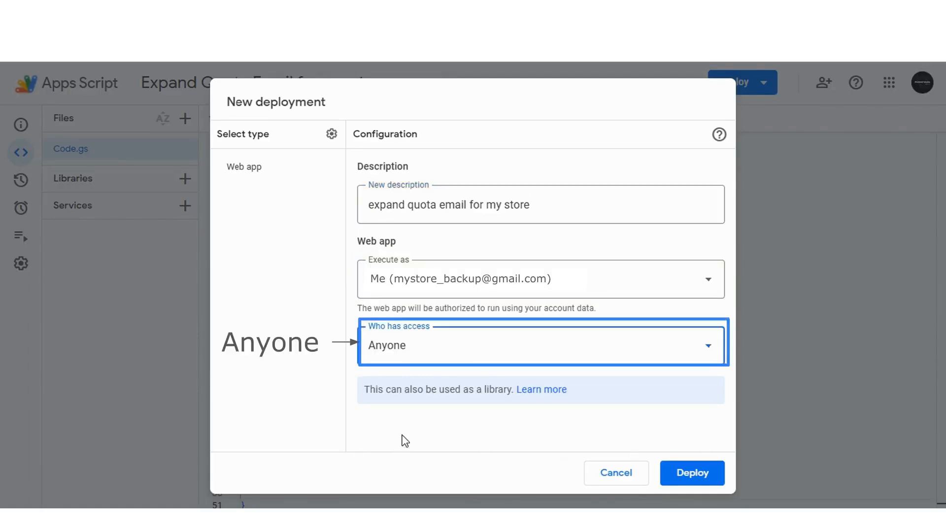
click(694, 475)
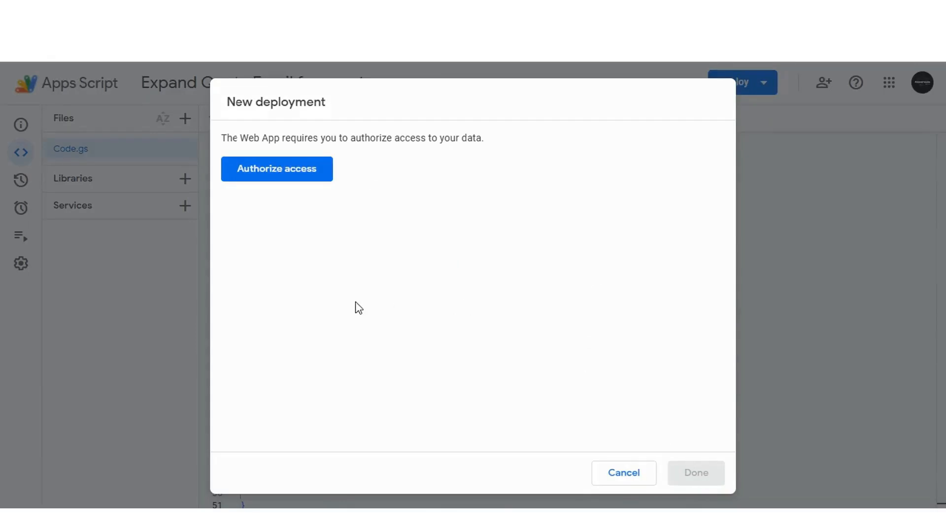
Authorize access with the backup account, proceeding past the unverified-app warning.
click(302, 177)
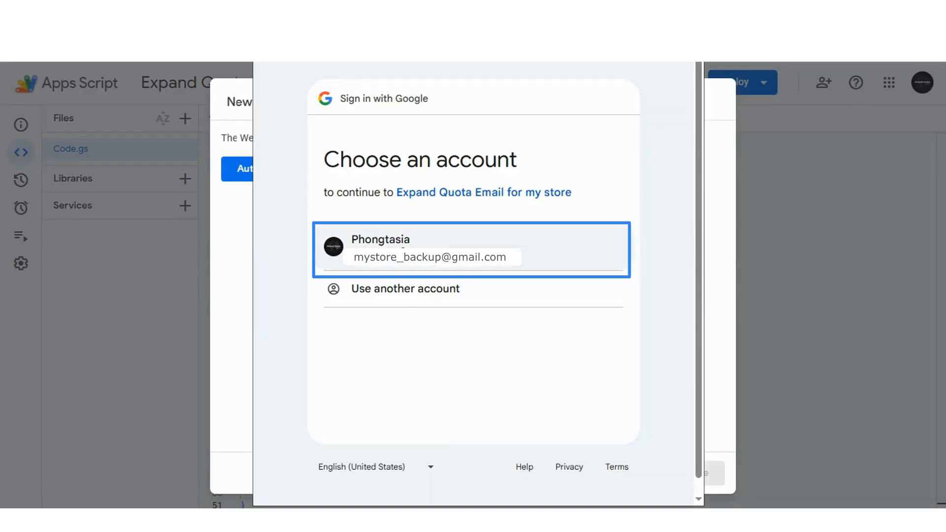
click(389, 245)
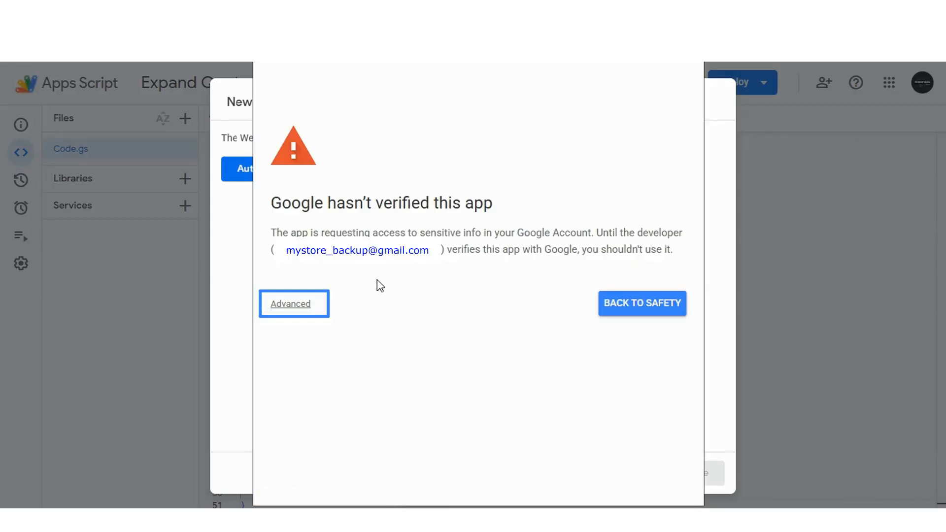
click(293, 307)
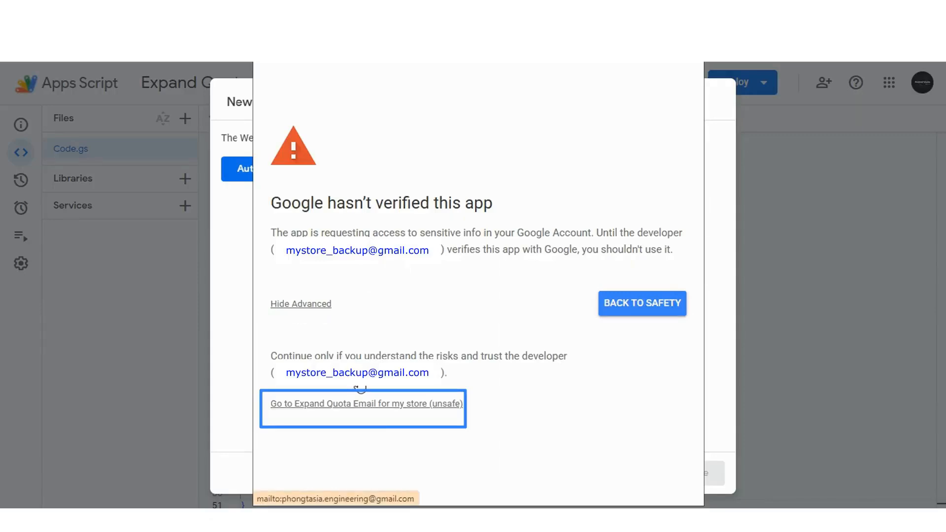
click(359, 405)
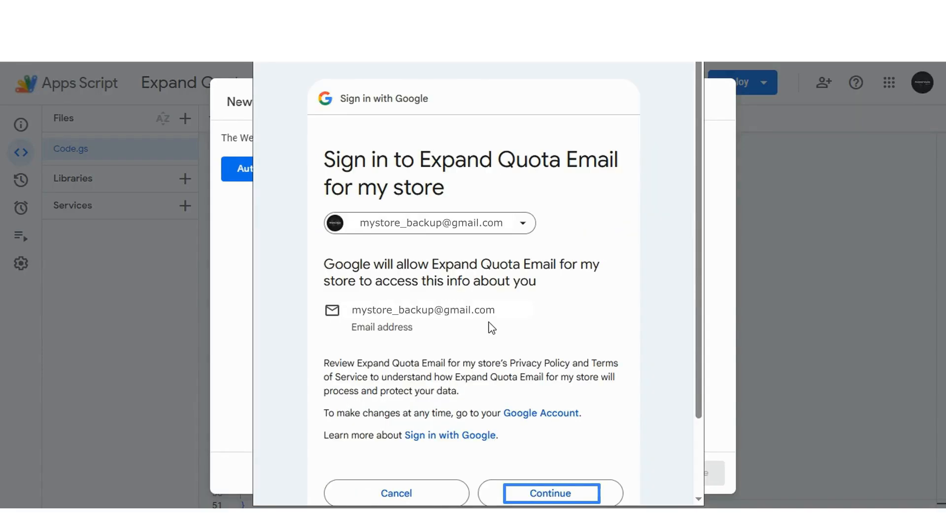
key(Return)
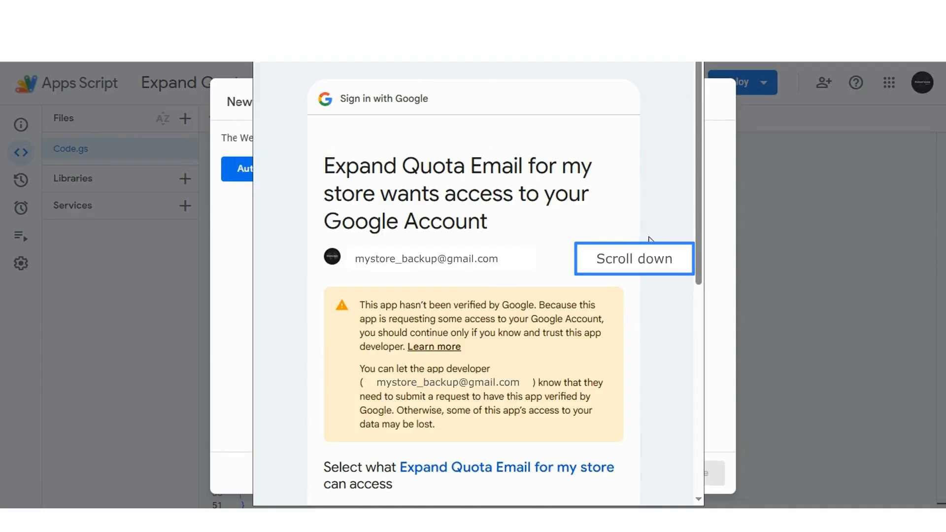
Allow the app to send email as you, grant access, and close the deployment summary.
click(640, 246)
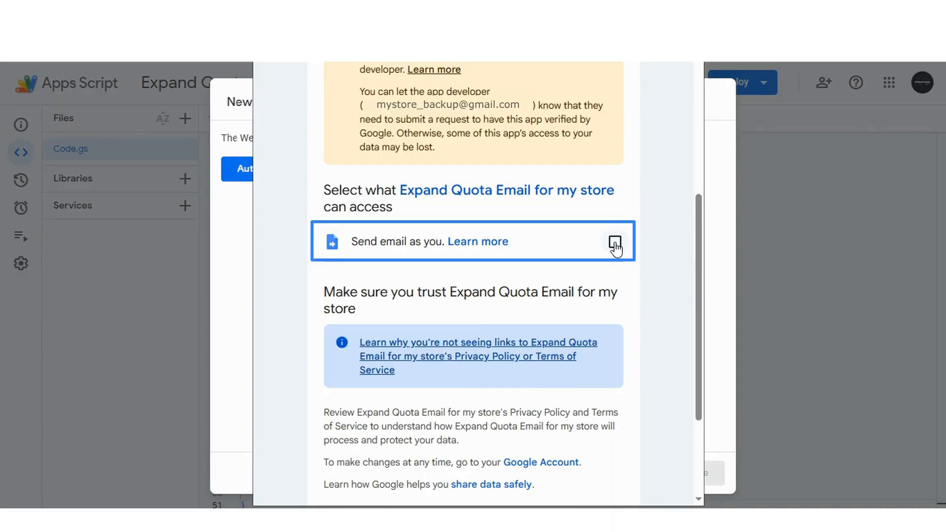
click(615, 242)
scroll(670, 264, down, 3)
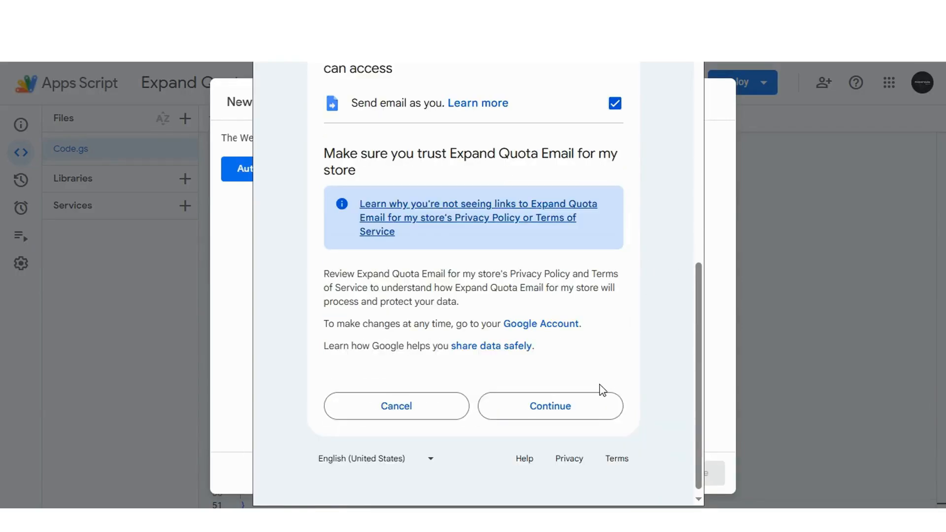
click(585, 413)
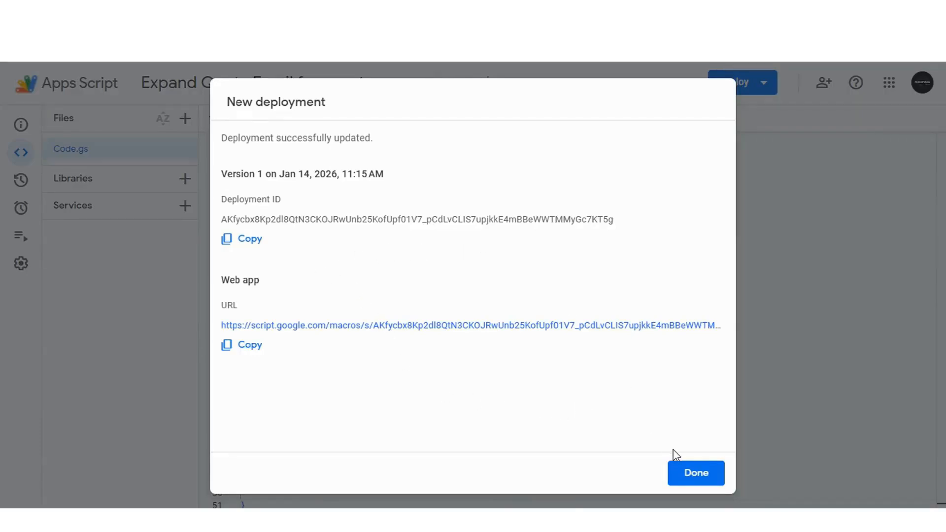
click(694, 474)
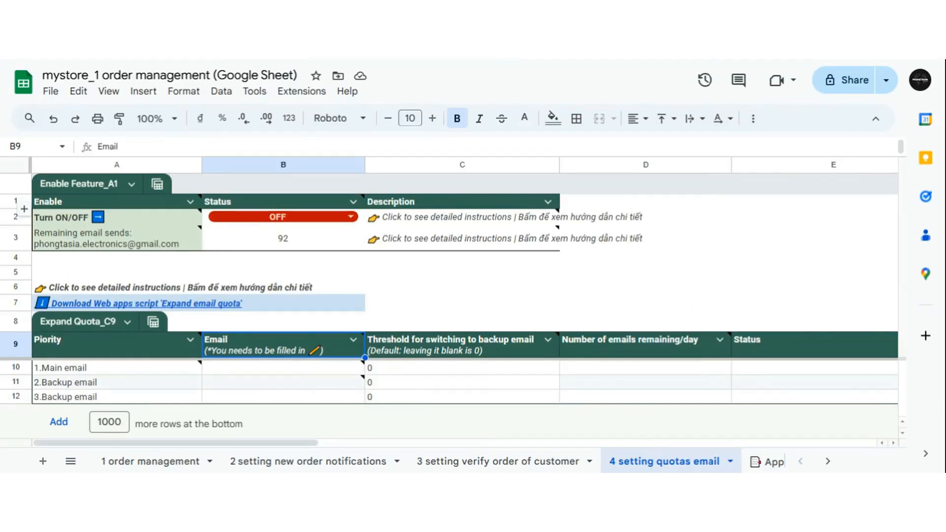
Enter the store's main email address in B10 and the backup email address in B11.
click(312, 371)
click(312, 369)
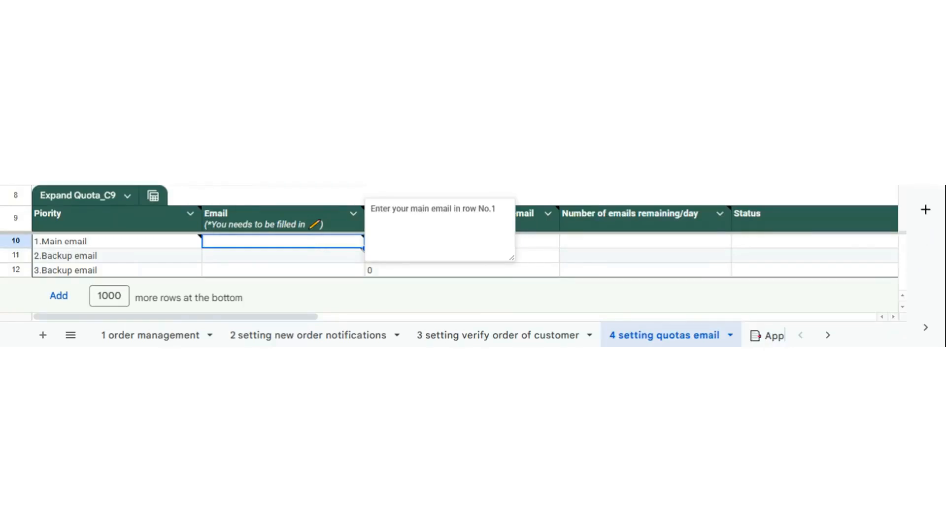
click(328, 260)
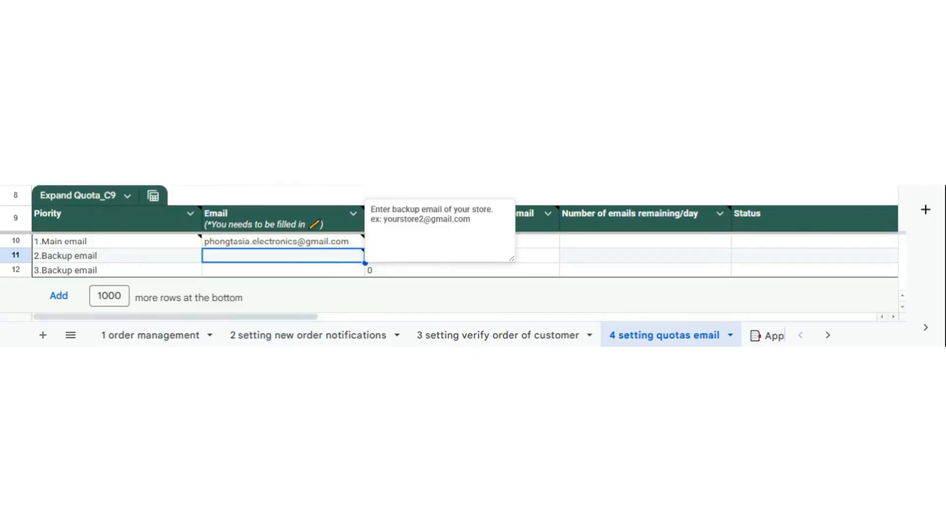
double_click(327, 258)
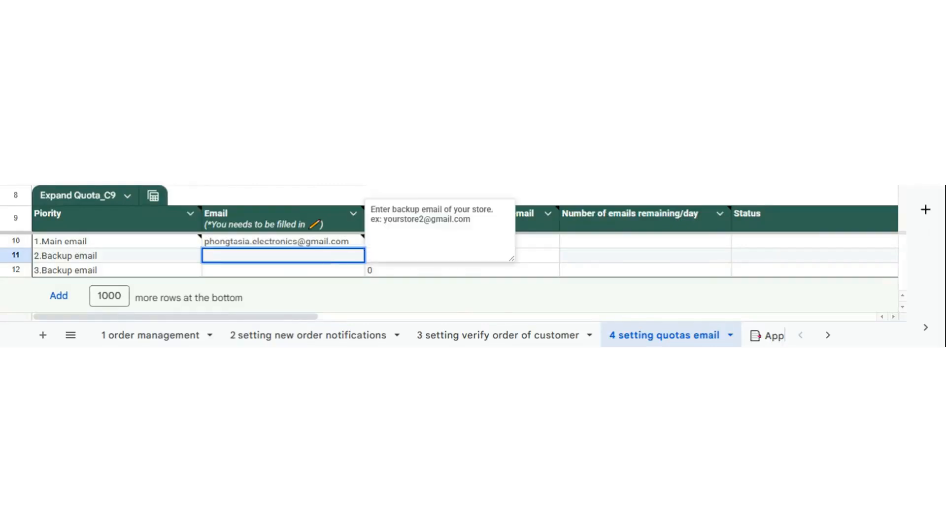
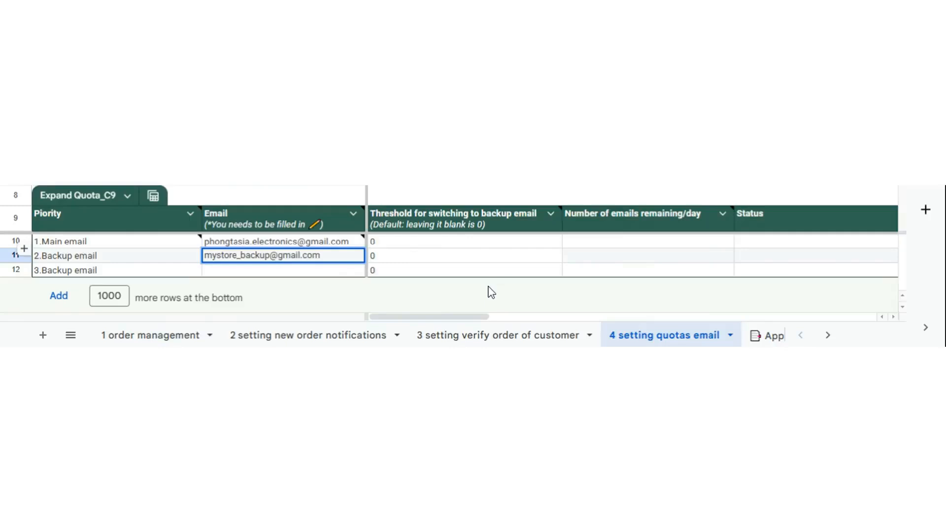
key(Return)
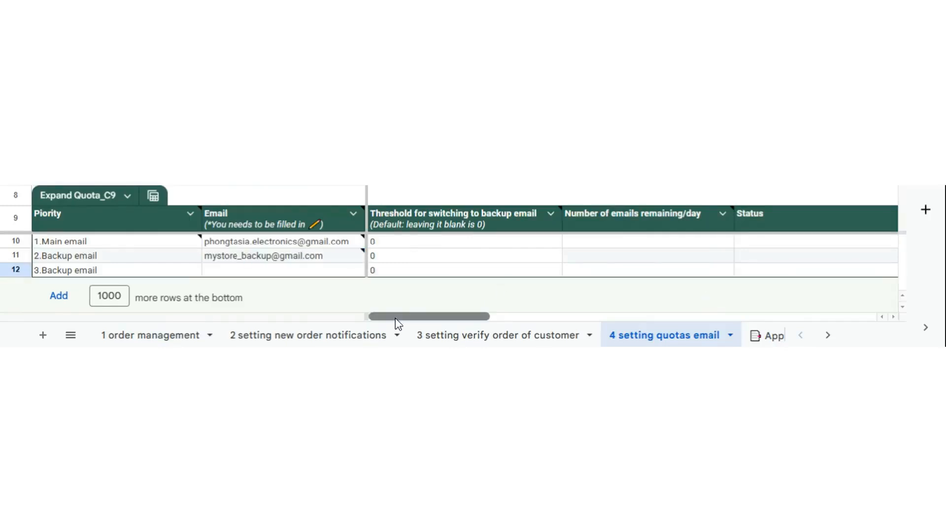
Scroll right to the Deployment ID of Backup Email column and read its header instructions note.
drag(396, 319, 570, 325)
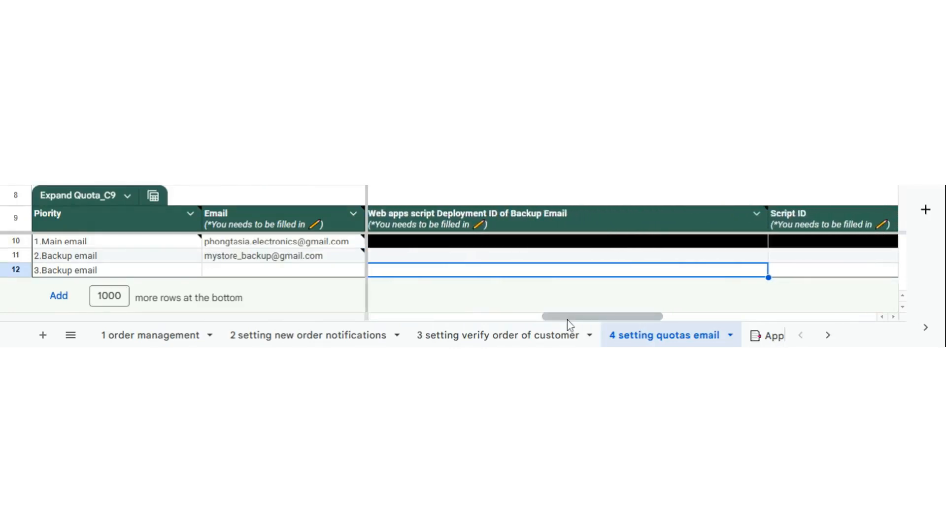
click(573, 229)
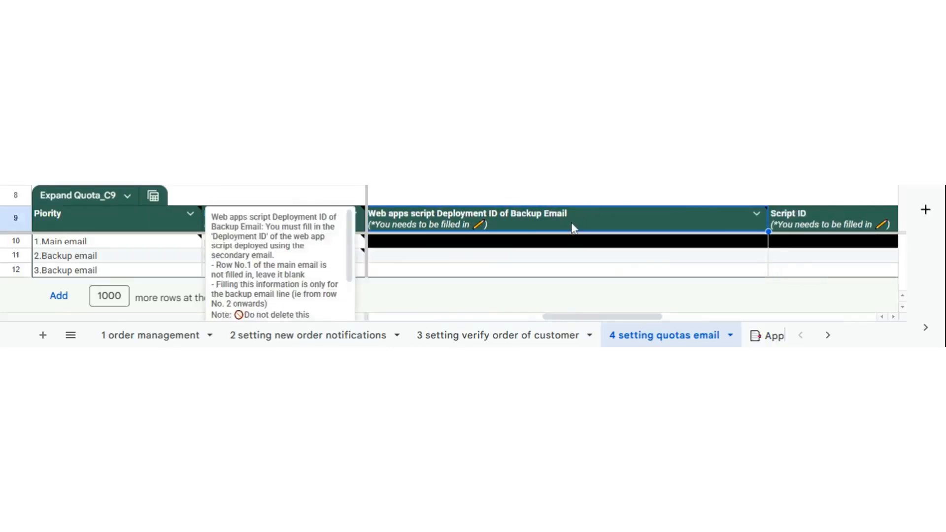
click(571, 270)
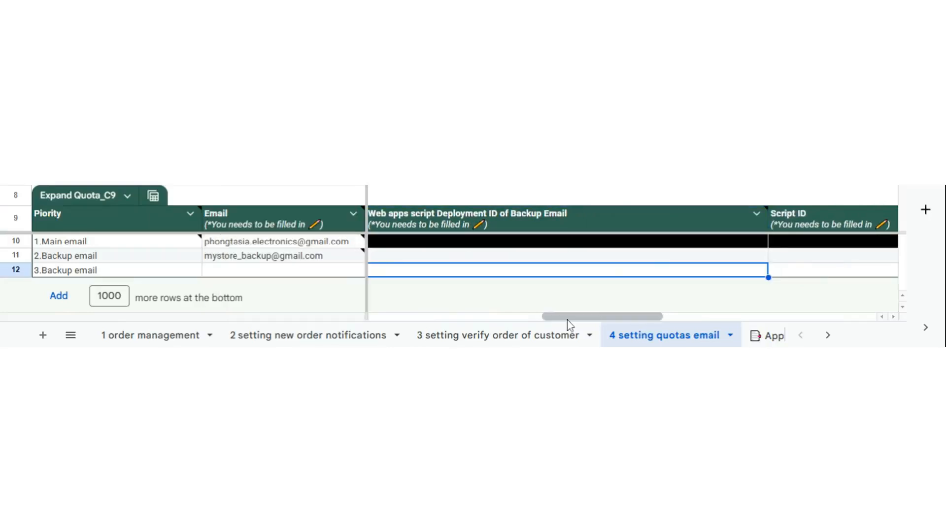
click(571, 224)
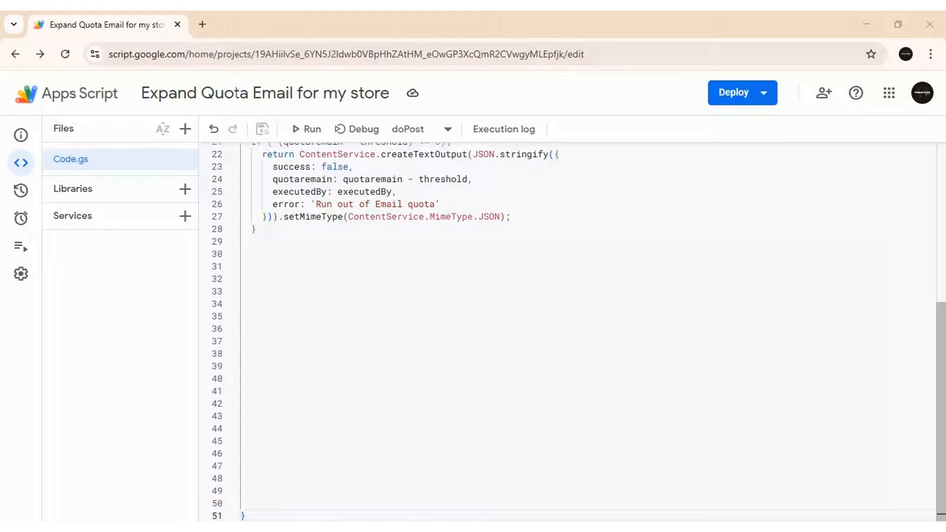
Copy the web app's Deployment ID from Manage deployments and close the dialog.
click(761, 101)
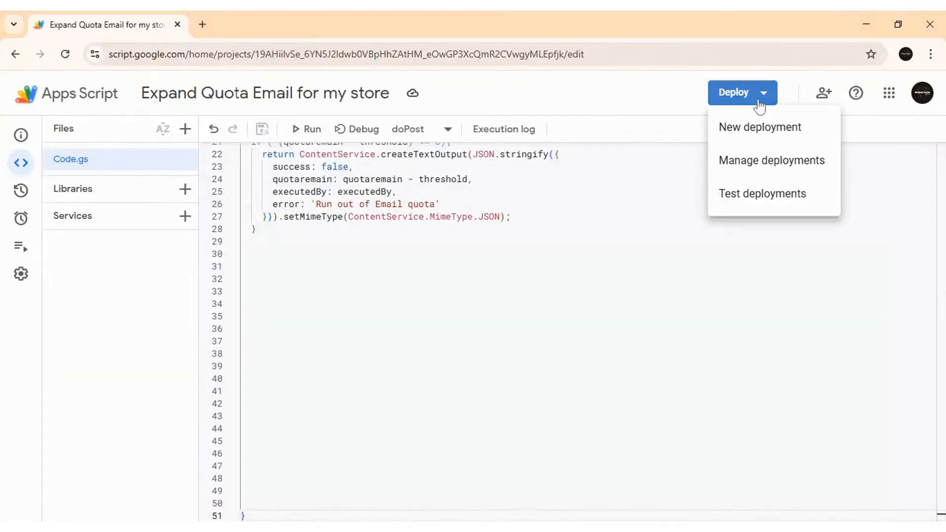
click(757, 173)
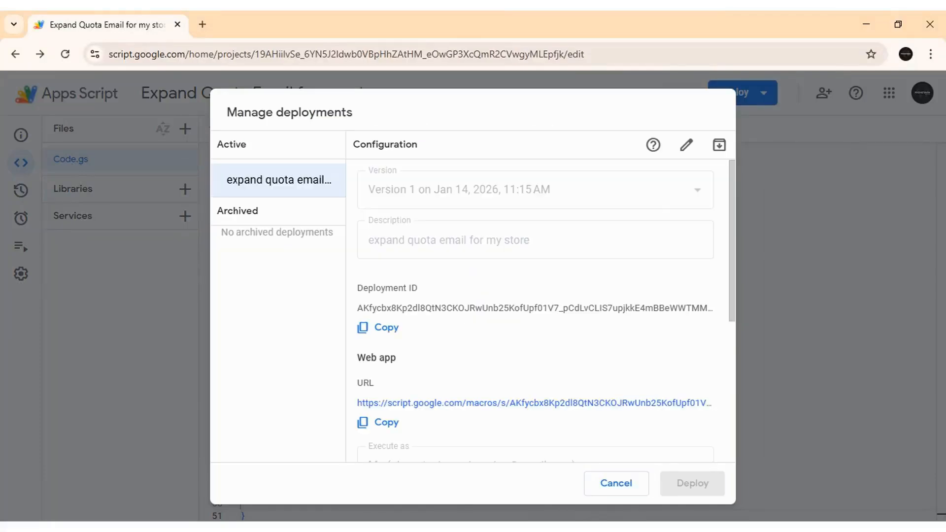
click(388, 330)
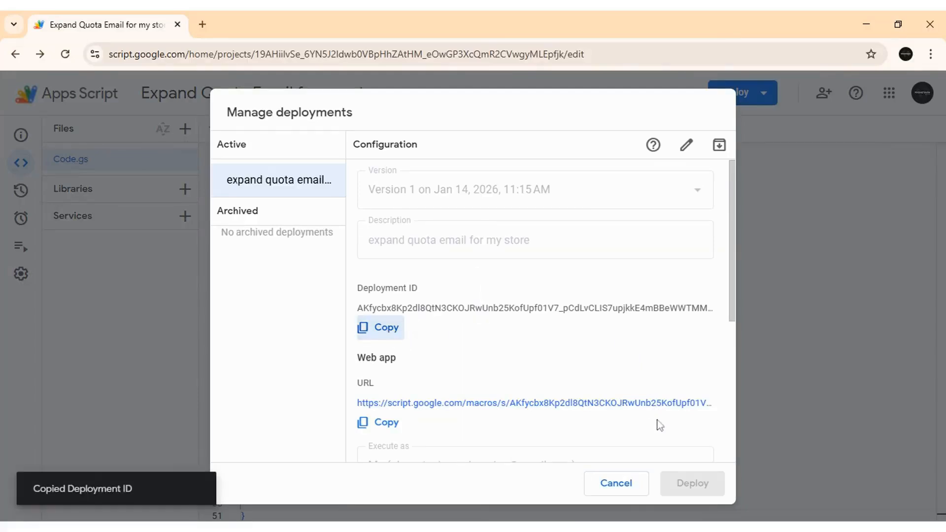
click(617, 484)
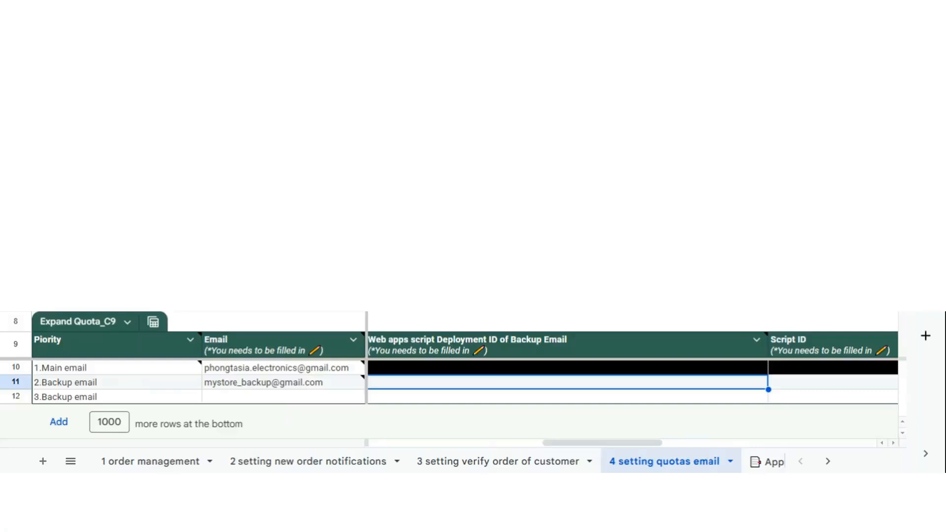
Paste the Deployment ID into row 11 of the Deployment ID column.
key(ctrl+v)
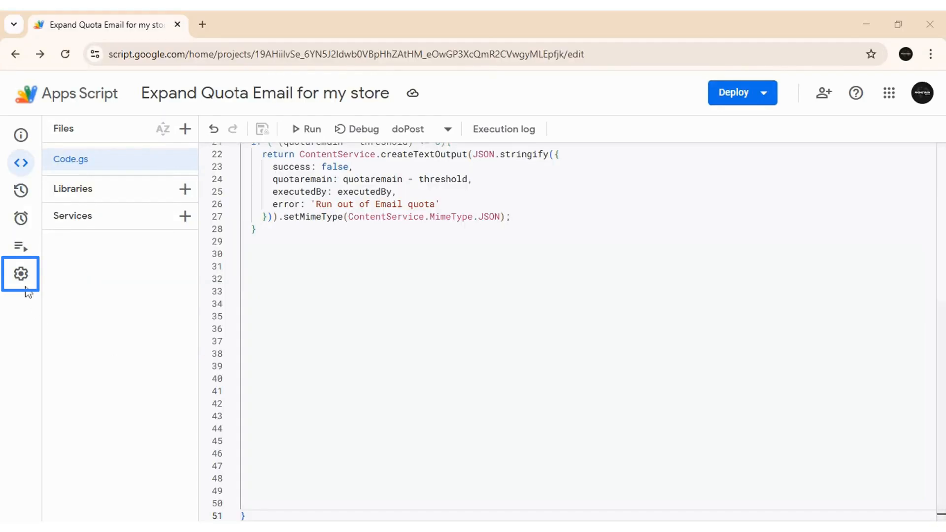
Copy the Script ID from the IDs section of Project Settings.
mouse_move(23, 284)
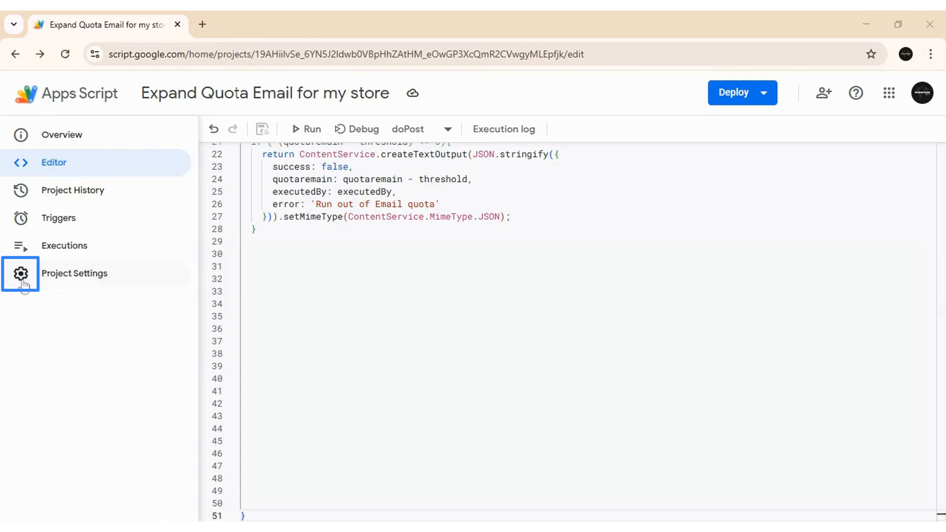
click(85, 279)
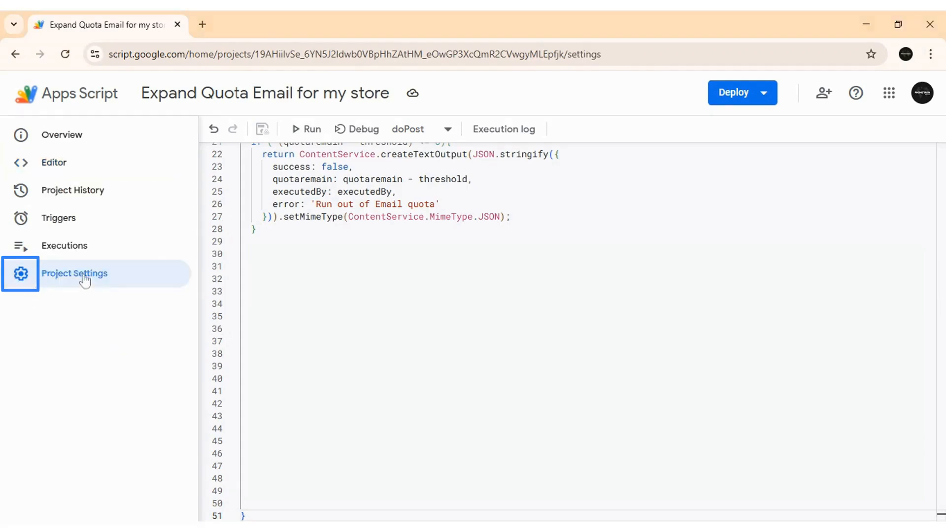
scroll(535, 245, down, 4)
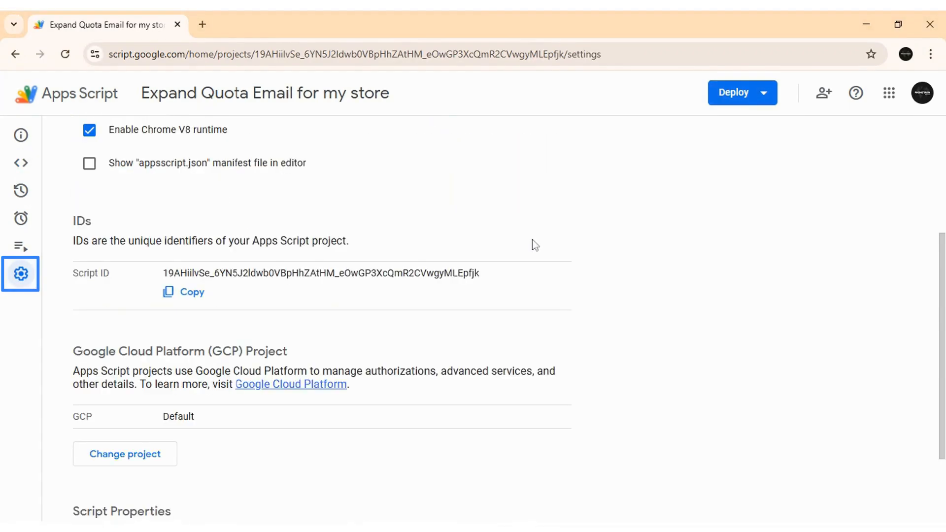
click(185, 298)
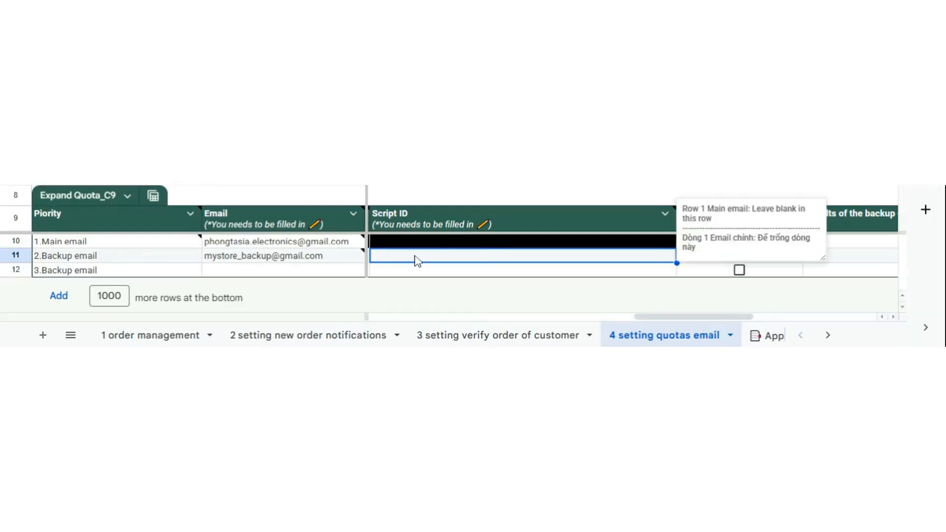
Paste the Script ID into the Backup email row's Script ID cell.
double_click(417, 260)
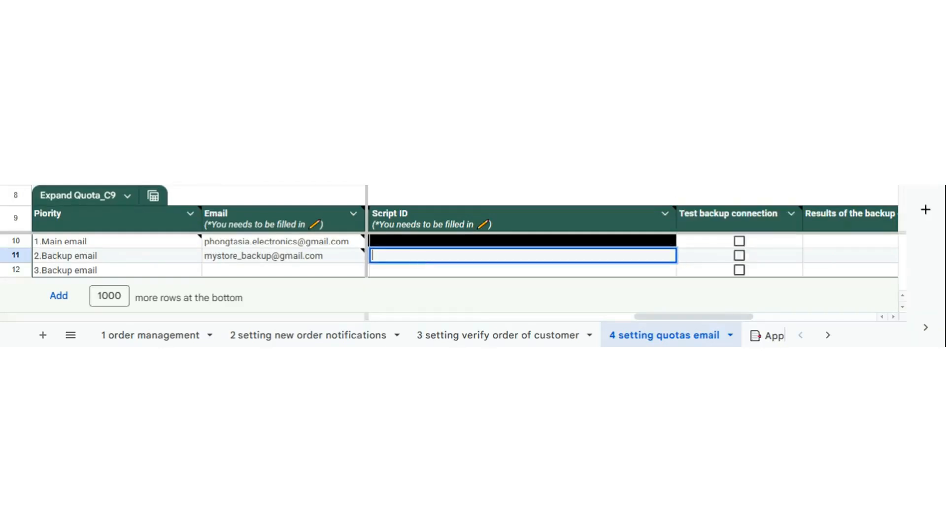
key(ctrl+v)
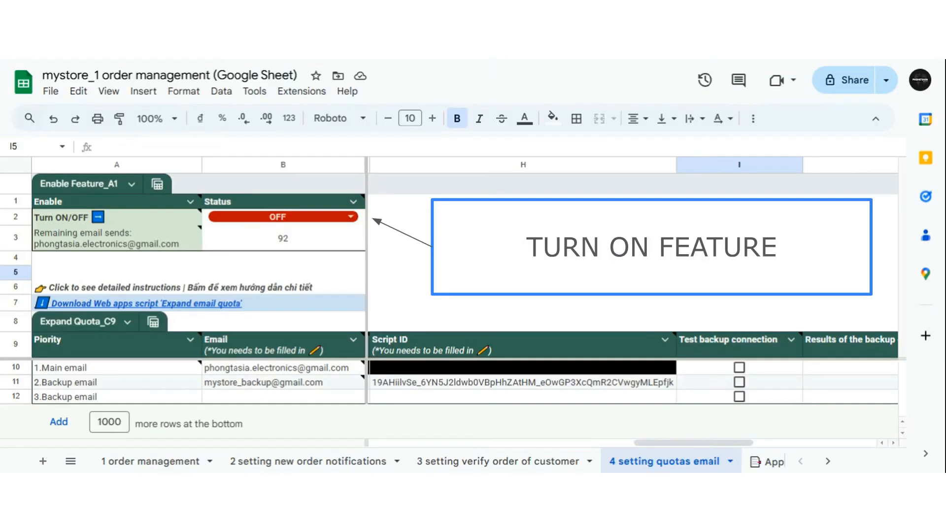
Change the B2 Turn ON/OFF dropdown chip from OFF to ON.
mouse_move(353, 202)
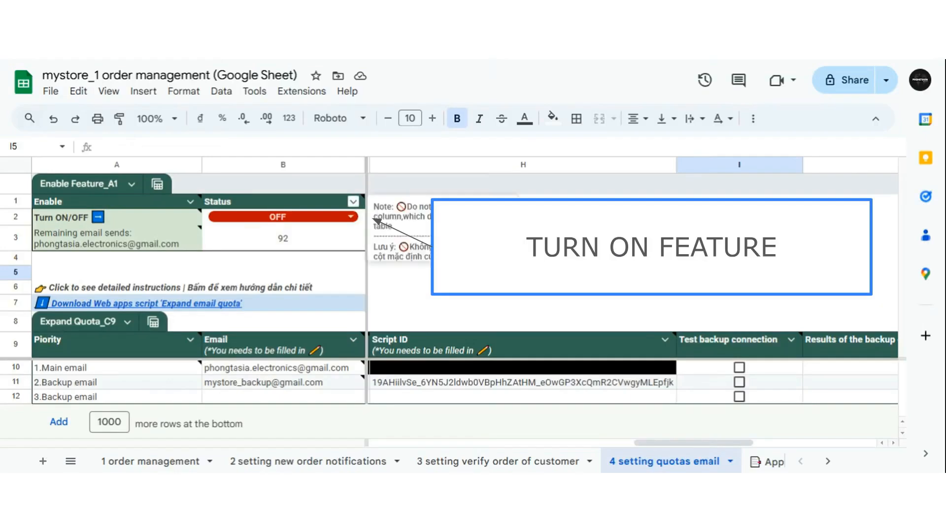
click(352, 219)
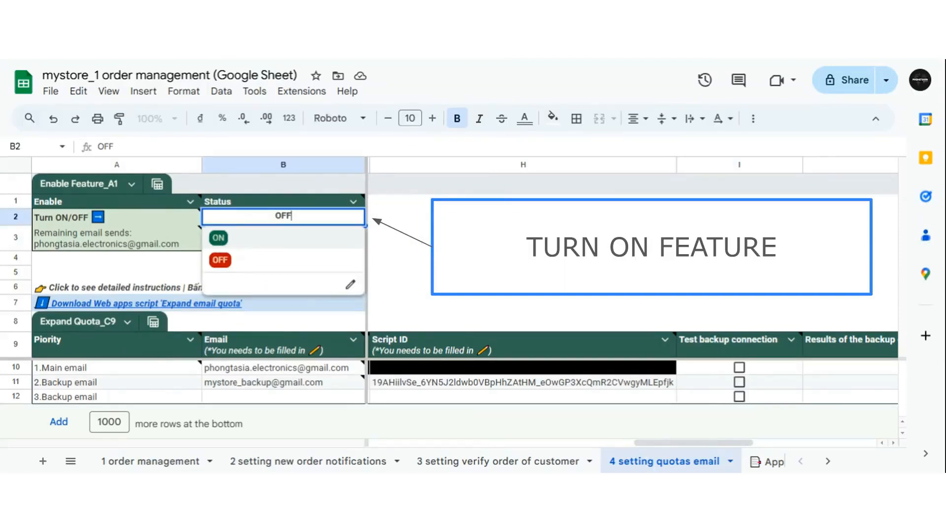
click(219, 238)
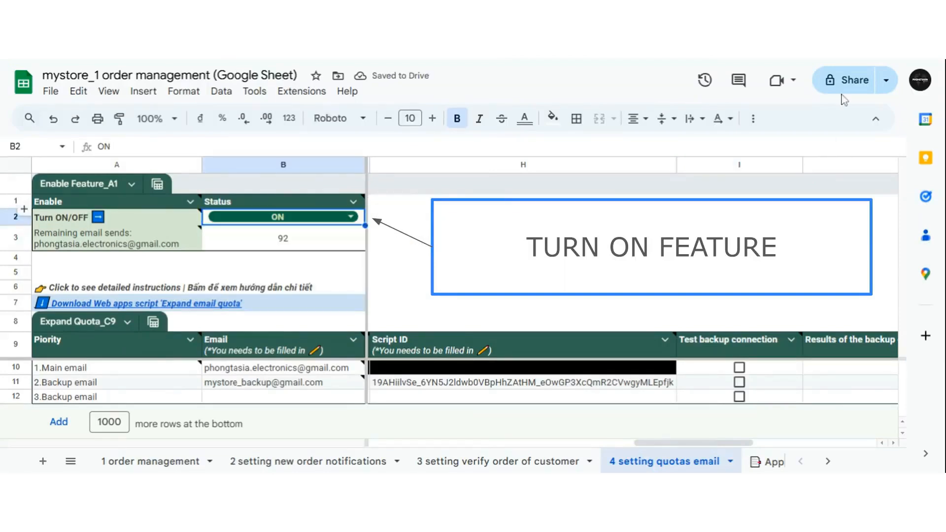